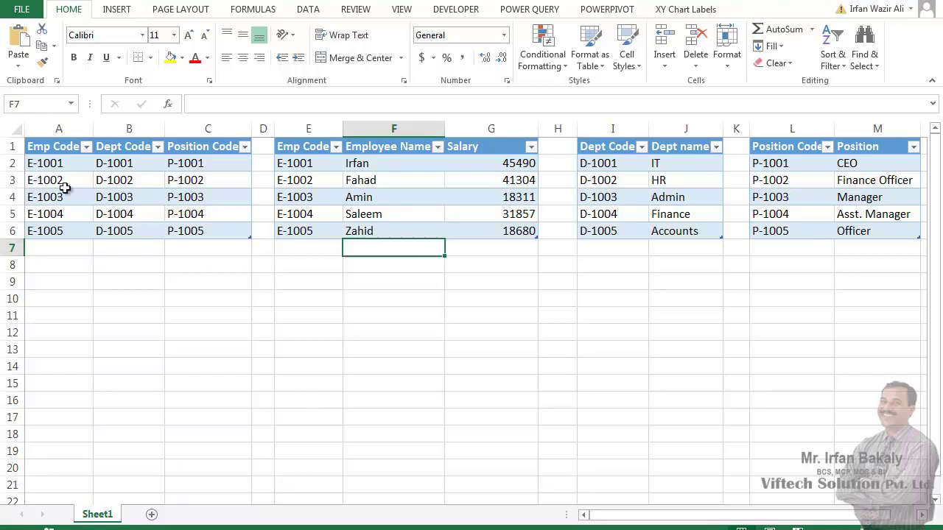
Examine the code, employee, department and position tables on Sheet1 and their shared code columns.
{"action": "left_click_drag", "start_coordinate": [57, 148], "coordinate": [202, 230]}
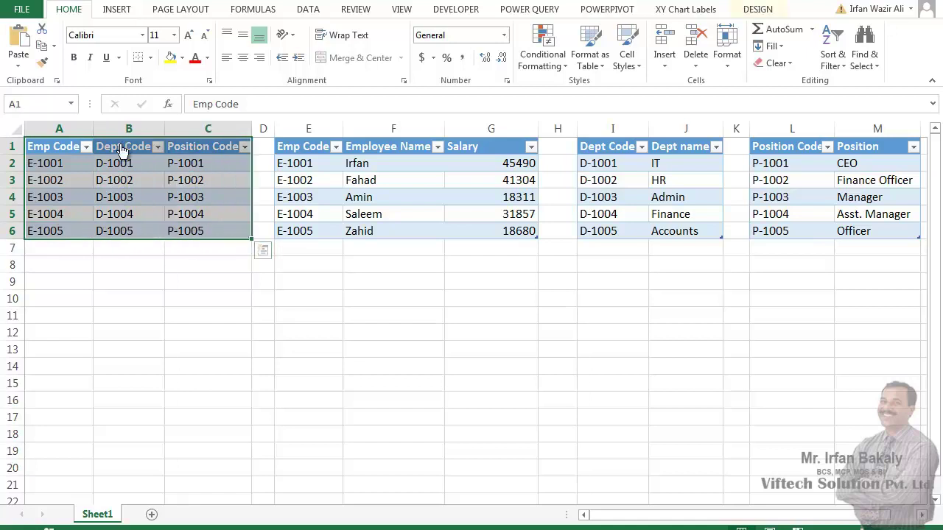
{"action": "left_click", "coordinate": [320, 175]}
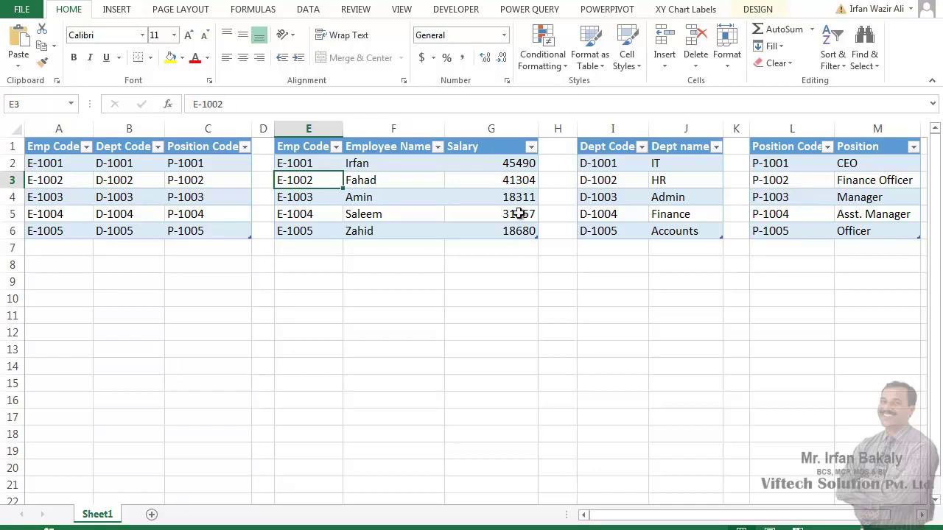
{"action": "left_click", "coordinate": [603, 179]}
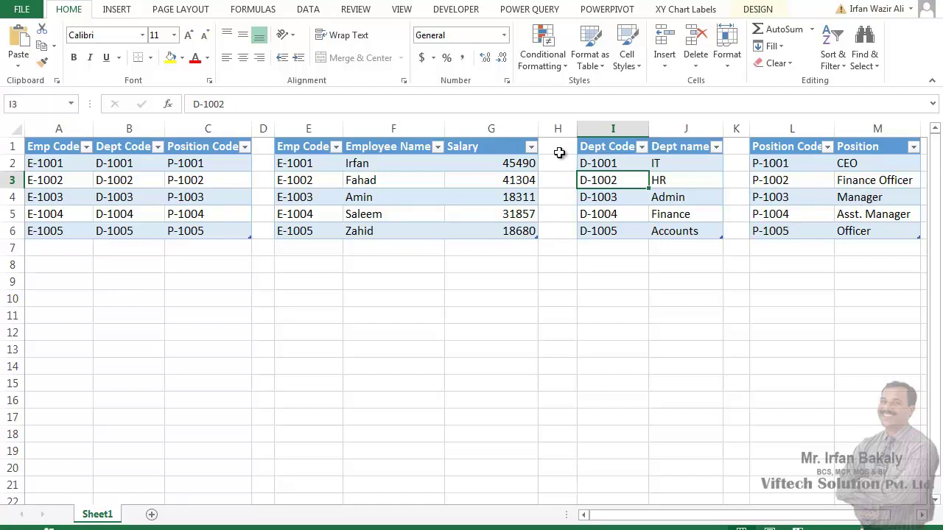
{"action": "left_click_drag", "start_coordinate": [63, 148], "coordinate": [225, 231]}
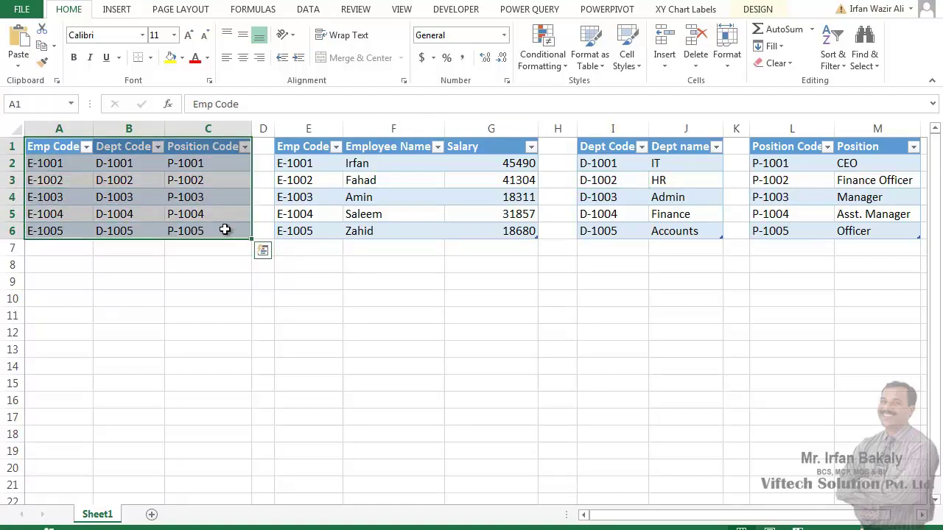
{"action": "left_click", "coordinate": [221, 249]}
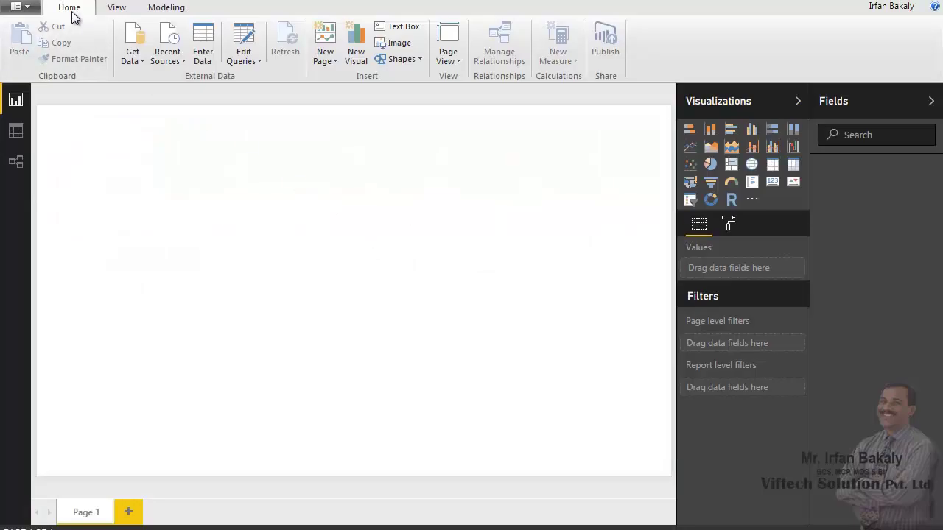
Switch to Power BI Desktop and connect to the Excel workbook example.xlsx in the Power Pivot folder.
{"action": "left_click", "coordinate": [135, 57]}
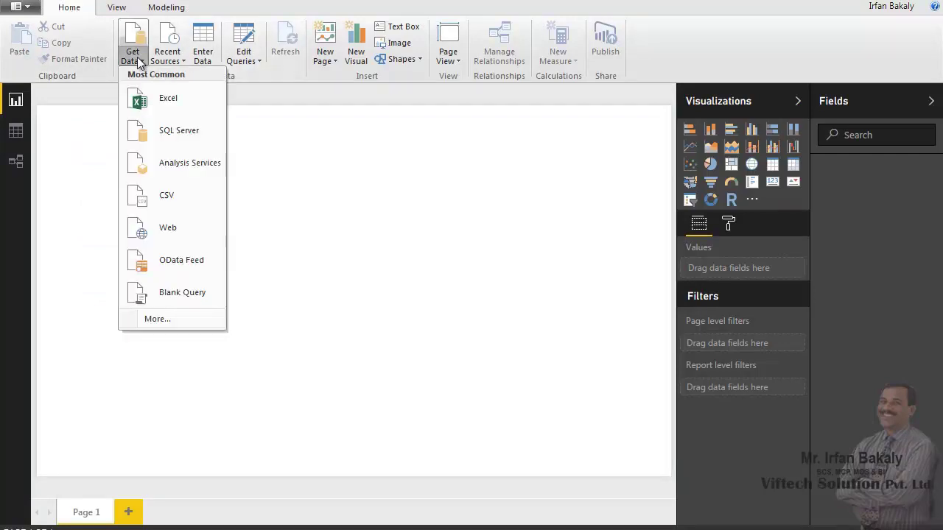
{"action": "left_click", "coordinate": [149, 97]}
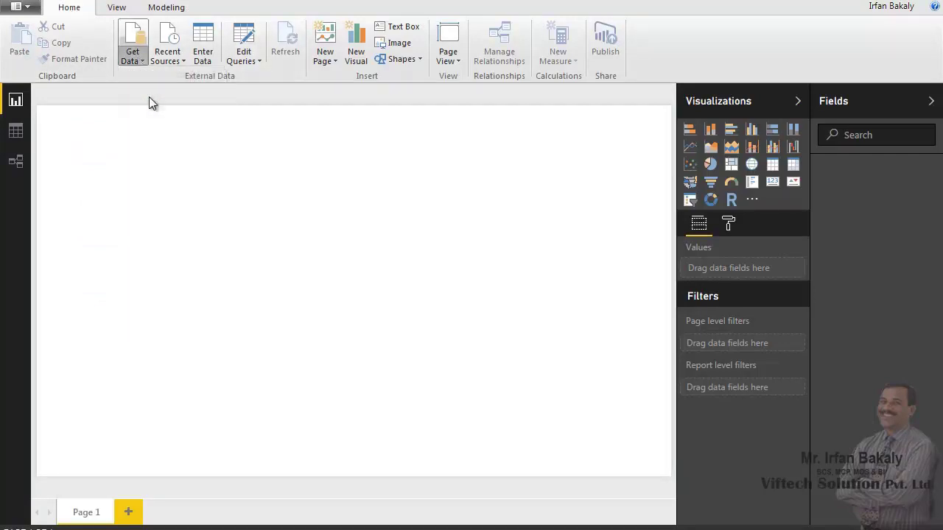
{"action": "left_click", "coordinate": [151, 100]}
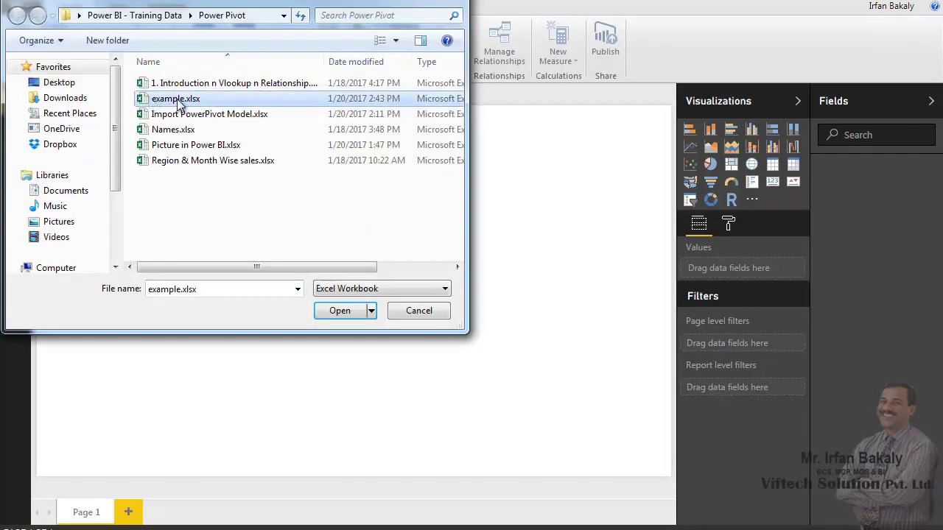
{"action": "left_click", "coordinate": [339, 310]}
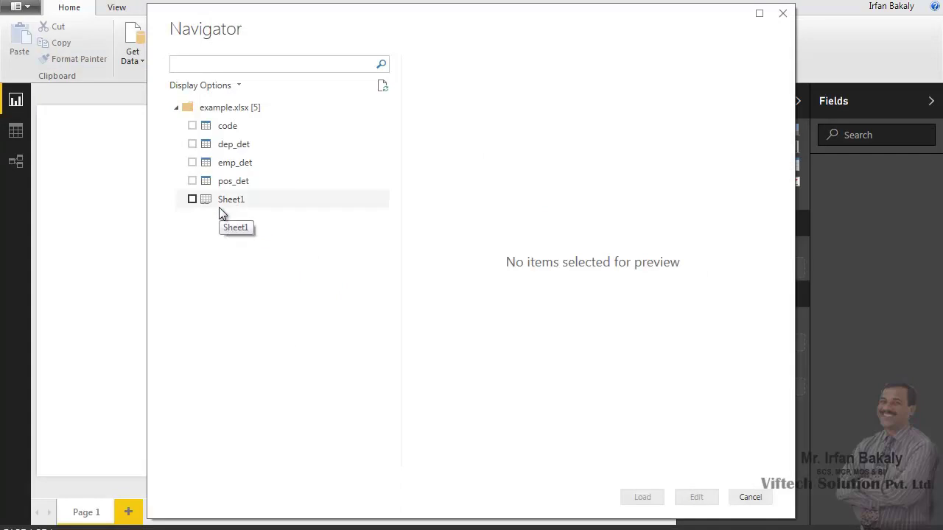
Load the code, dep_det, emp_det and pos_det tables from the workbook into the data model.
{"action": "left_click", "coordinate": [192, 126]}
{"action": "left_click", "coordinate": [192, 145]}
{"action": "left_click", "coordinate": [192, 162]}
{"action": "left_click", "coordinate": [192, 181]}
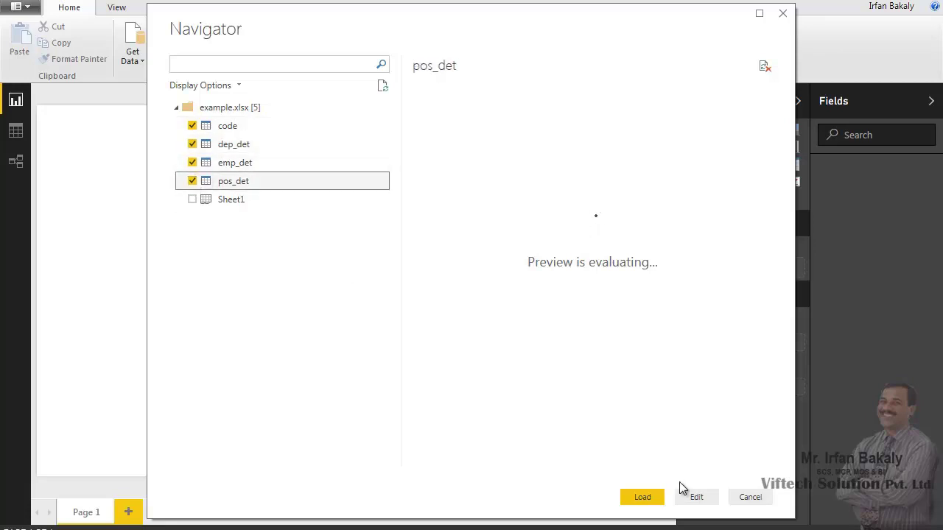
{"action": "left_click", "coordinate": [647, 499]}
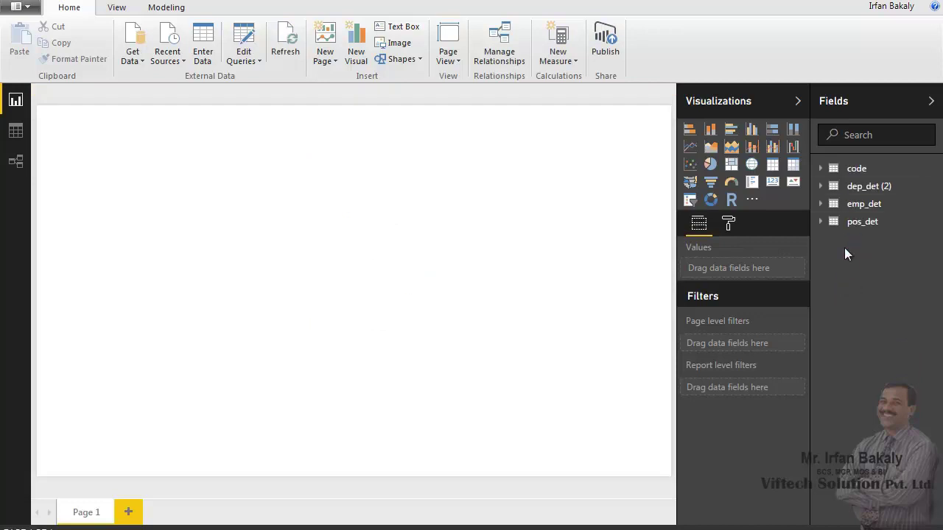
Examine the relationships linking the code table to the employee, department and position tables.
{"action": "left_click", "coordinate": [18, 161]}
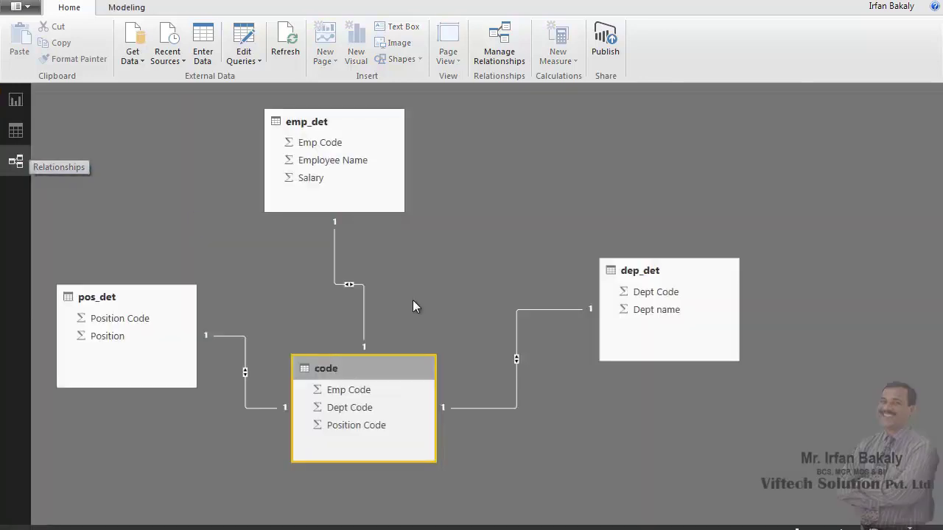
{"action": "left_click_drag", "start_coordinate": [394, 385], "coordinate": [682, 269]}
{"action": "left_click_drag", "start_coordinate": [302, 271], "coordinate": [402, 367]}
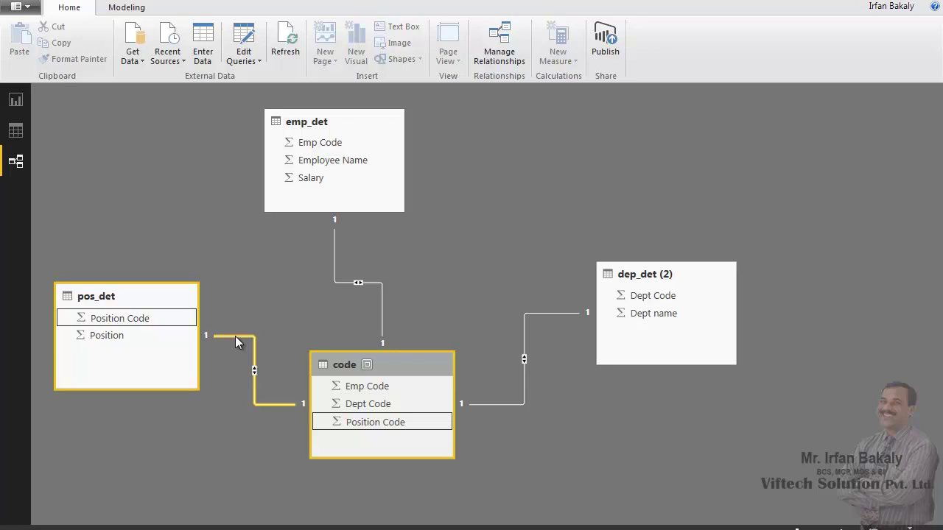
Build a table visual on the report page with Employee Name, Dept name, Position and Salary, widened to fit all columns.
{"action": "left_click", "coordinate": [16, 104]}
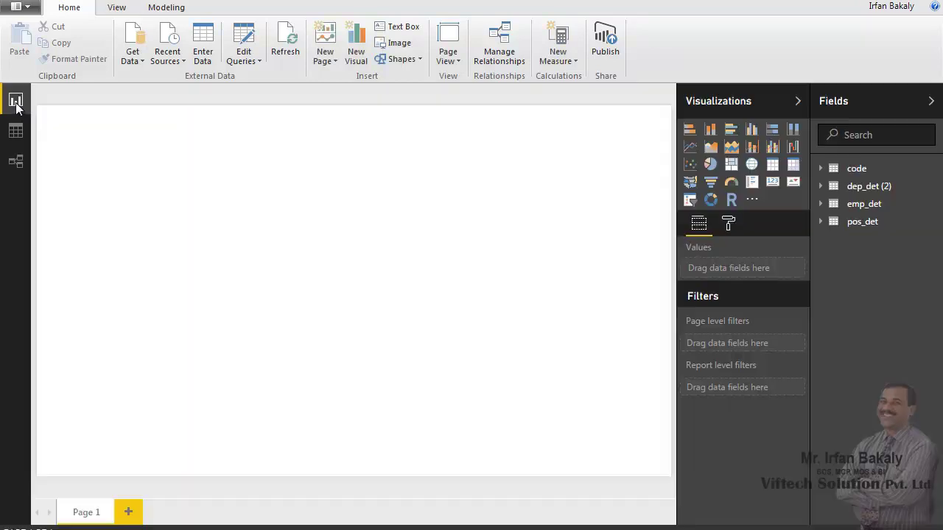
{"action": "left_click", "coordinate": [830, 212]}
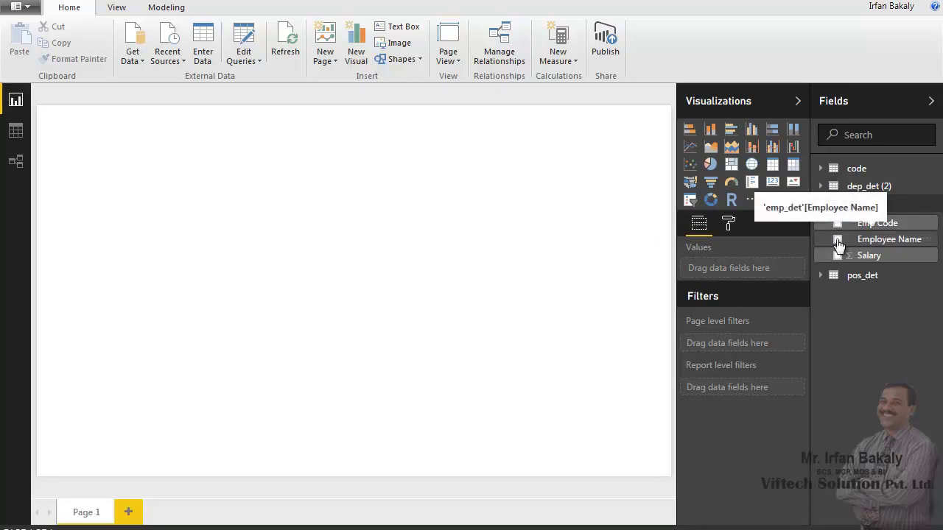
{"action": "left_click", "coordinate": [837, 240]}
{"action": "left_click", "coordinate": [828, 279]}
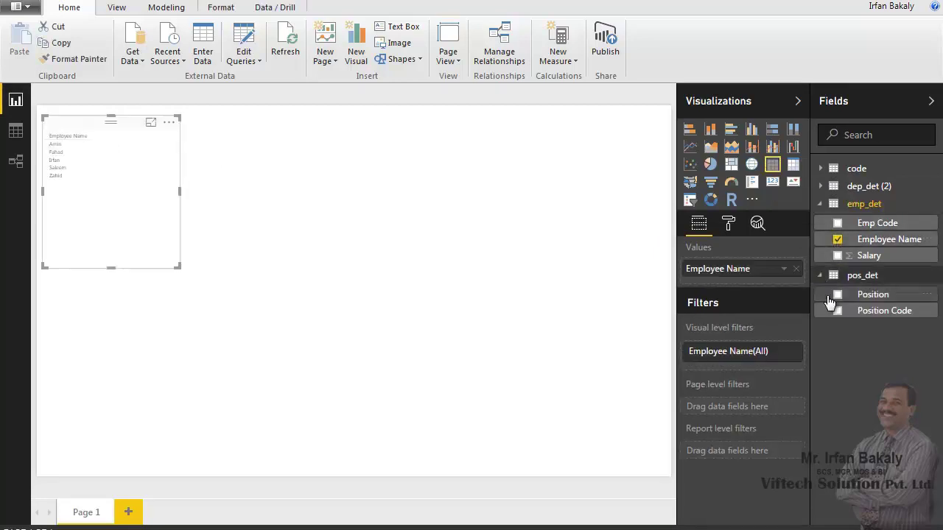
{"action": "left_click", "coordinate": [826, 188]}
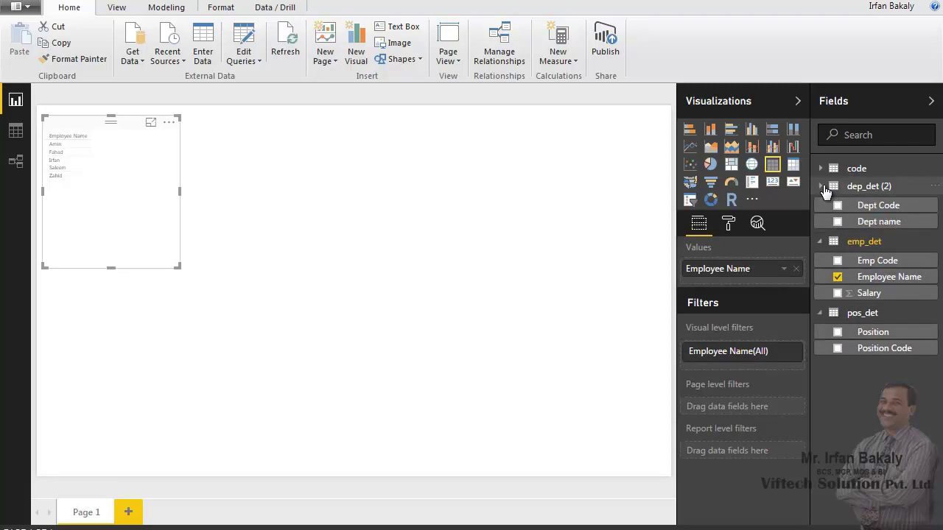
{"action": "left_click", "coordinate": [838, 221]}
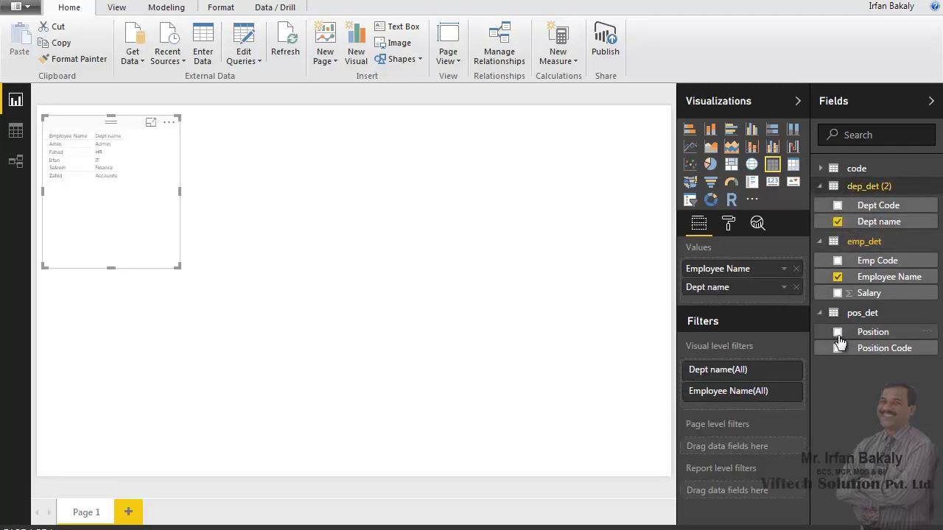
{"action": "left_click", "coordinate": [838, 333]}
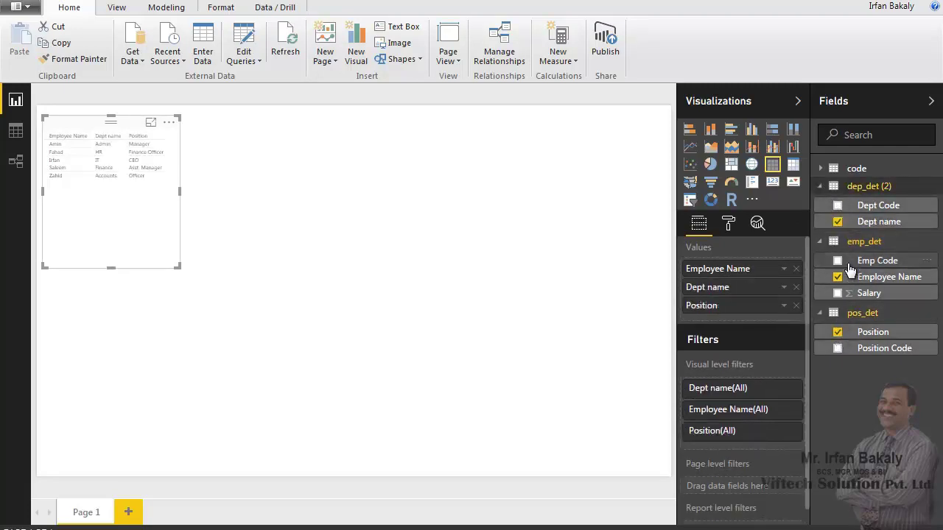
{"action": "left_click", "coordinate": [837, 293]}
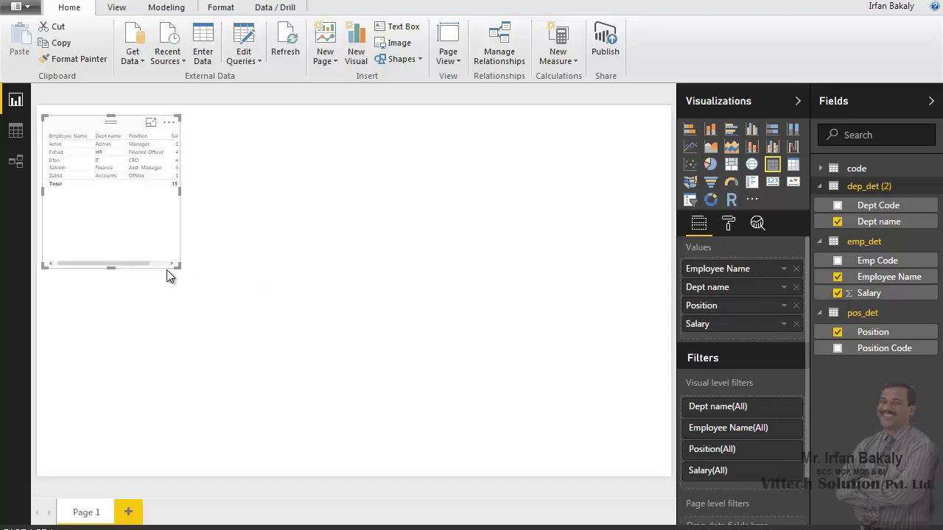
{"action": "left_click_drag", "start_coordinate": [177, 266], "coordinate": [268, 255]}
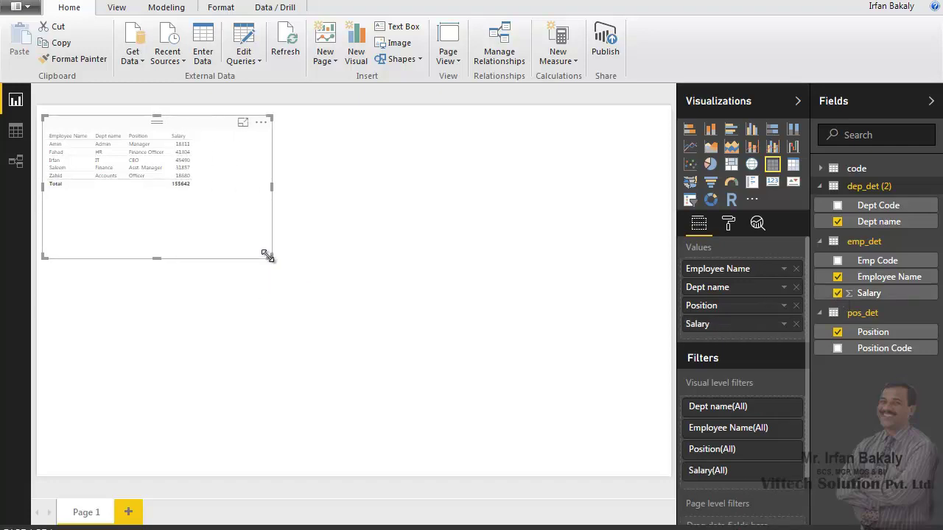
Convert the table visual into a stacked column chart and enlarge it on the report page.
{"action": "left_click", "coordinate": [711, 133]}
{"action": "left_click_drag", "start_coordinate": [270, 257], "coordinate": [386, 359]}
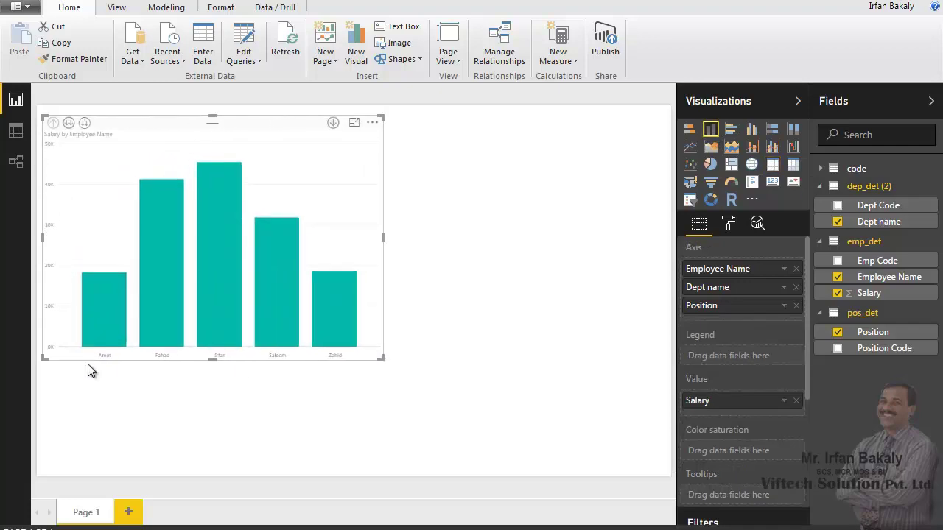
{"action": "left_click", "coordinate": [355, 123]}
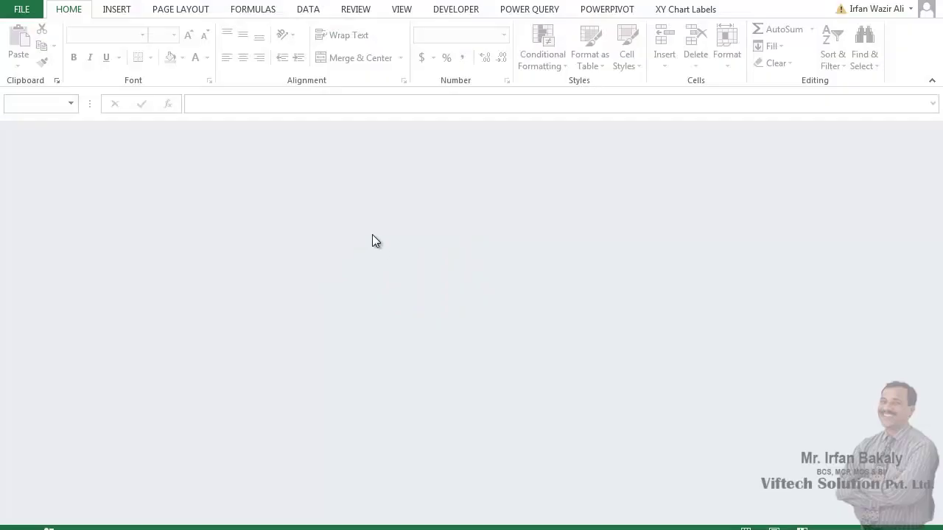
Switch to Excel, reopen example.xlsx and extend the code table's three series to E-1010, D-1010 and P-1010 in row 11.
{"action": "key", "text": "ctrl+o"}
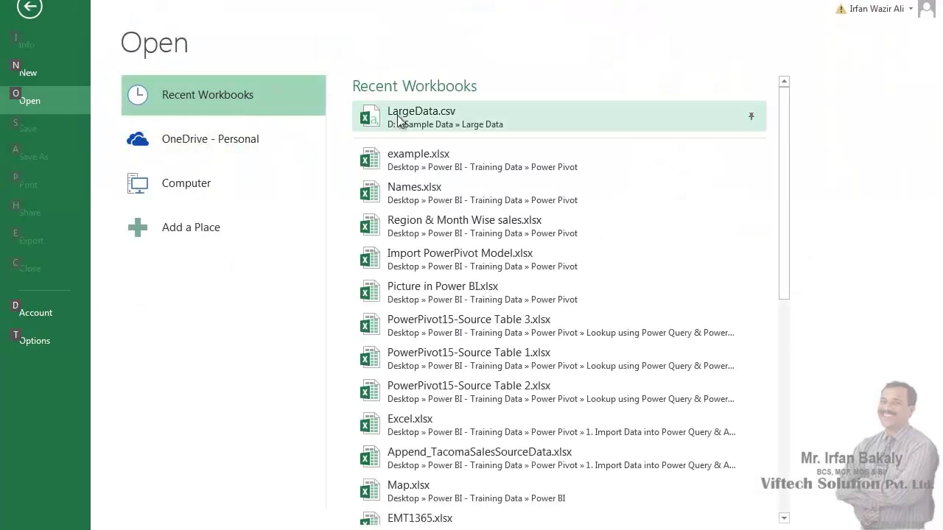
{"action": "left_click", "coordinate": [398, 157]}
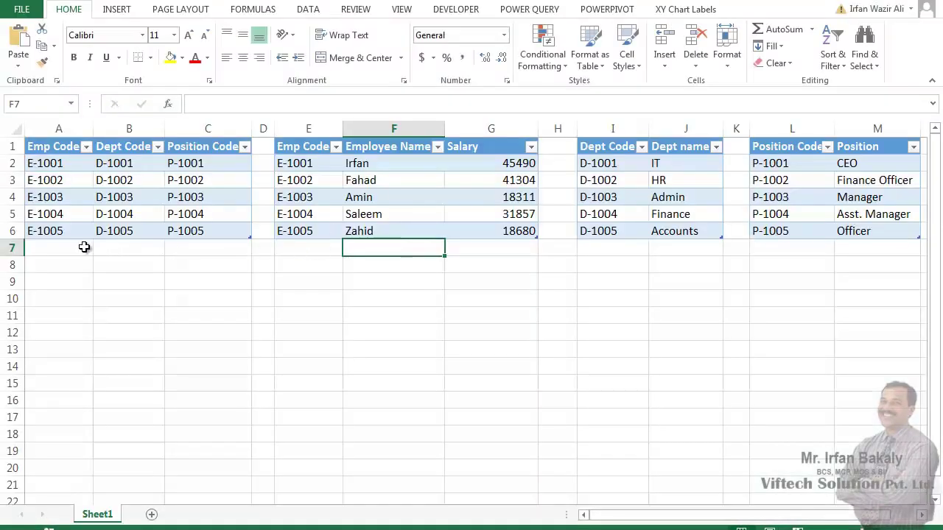
{"action": "left_click", "coordinate": [63, 233]}
{"action": "left_click_drag", "start_coordinate": [93, 239], "coordinate": [87, 318]}
{"action": "left_click_drag", "start_coordinate": [131, 228], "coordinate": [225, 232]}
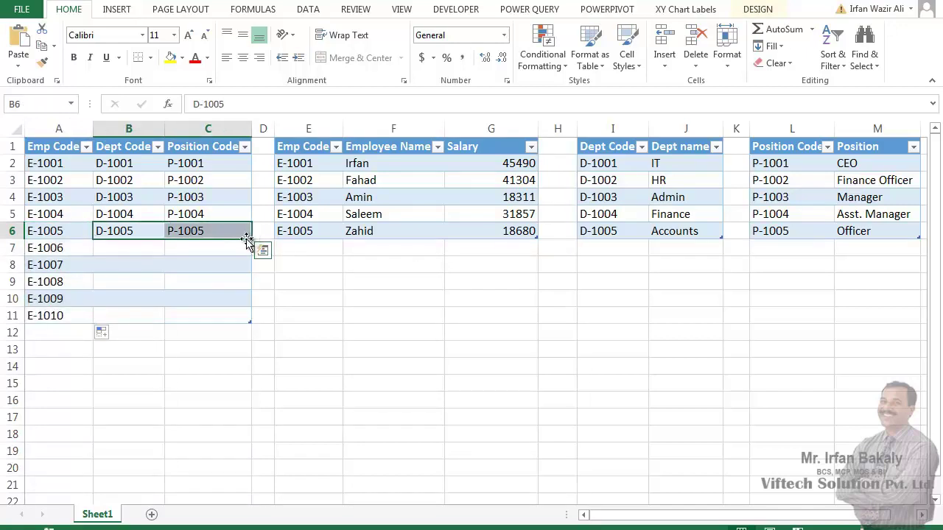
{"action": "double_click", "coordinate": [249, 238]}
Extend the employee table's Emp Code series to E-1010 and enter an employee name in each of the five new rows.
{"action": "left_click", "coordinate": [316, 234]}
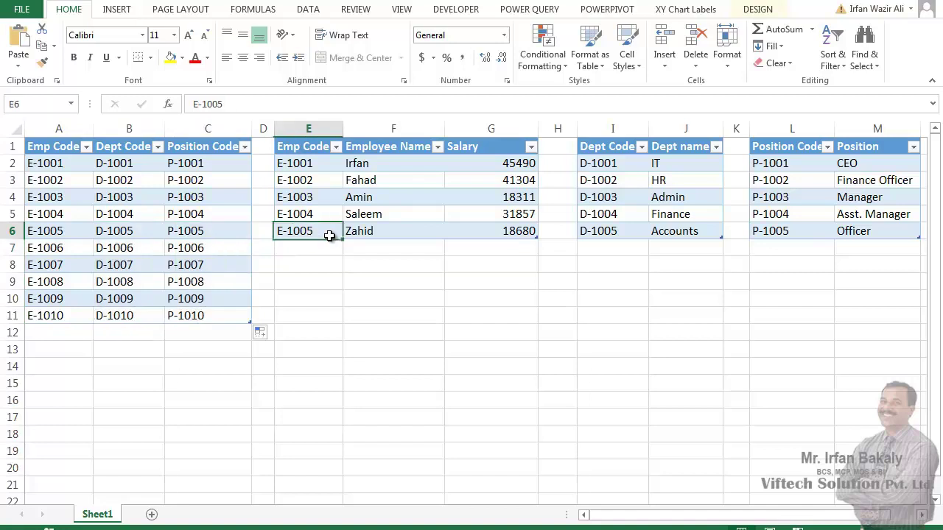
{"action": "left_click_drag", "start_coordinate": [344, 240], "coordinate": [343, 322]}
{"action": "left_click", "coordinate": [377, 248]}
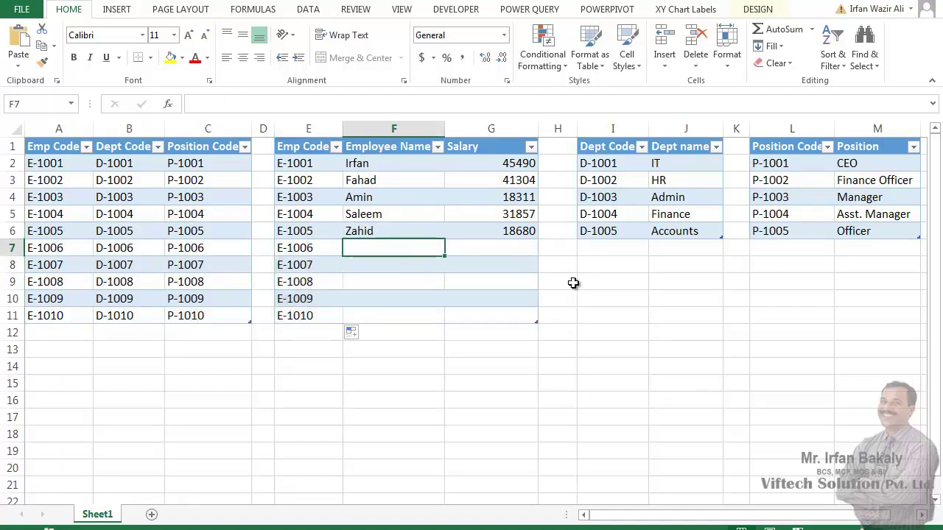
{"action": "type", "text": "WAs"}
{"action": "key", "text": "BackSpace"}
{"action": "key", "text": "BackSpace"}
{"action": "type", "text": "asim"}
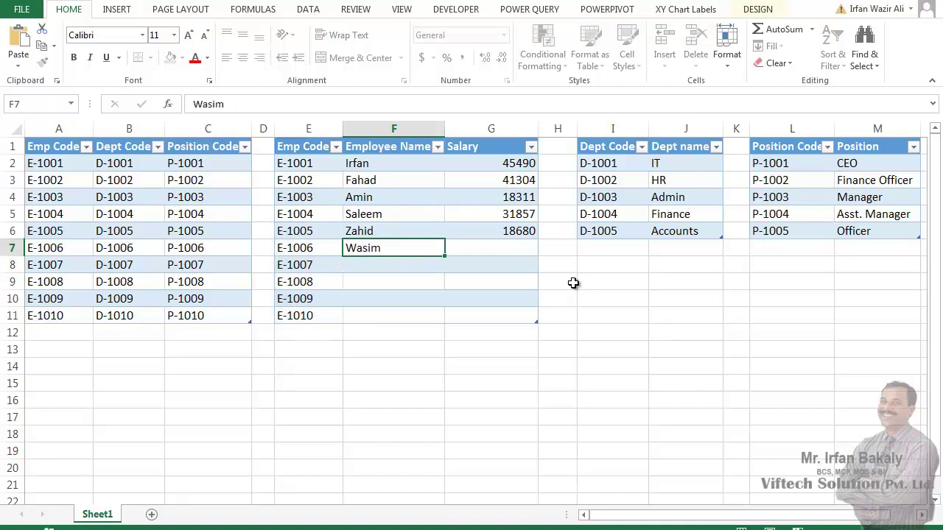
{"action": "key", "text": "Return"}
{"action": "type", "text": "Rizwan"}
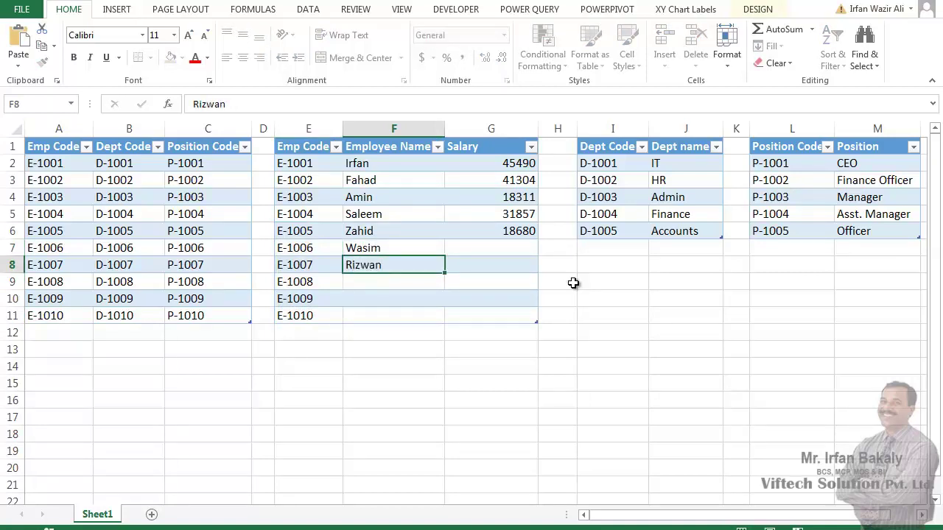
{"action": "key", "text": "Return"}
{"action": "type", "text": "Karim"}
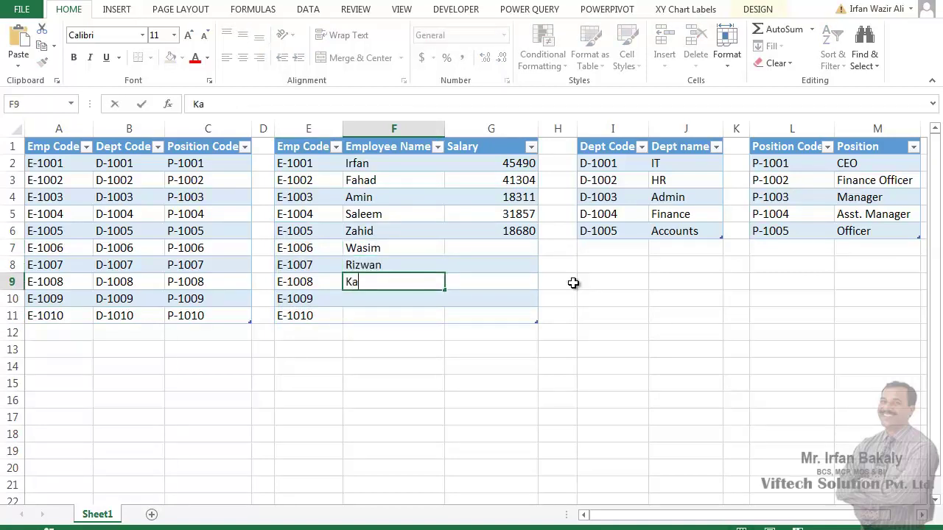
{"action": "key", "text": "Return"}
{"action": "type", "text": "Shah"}
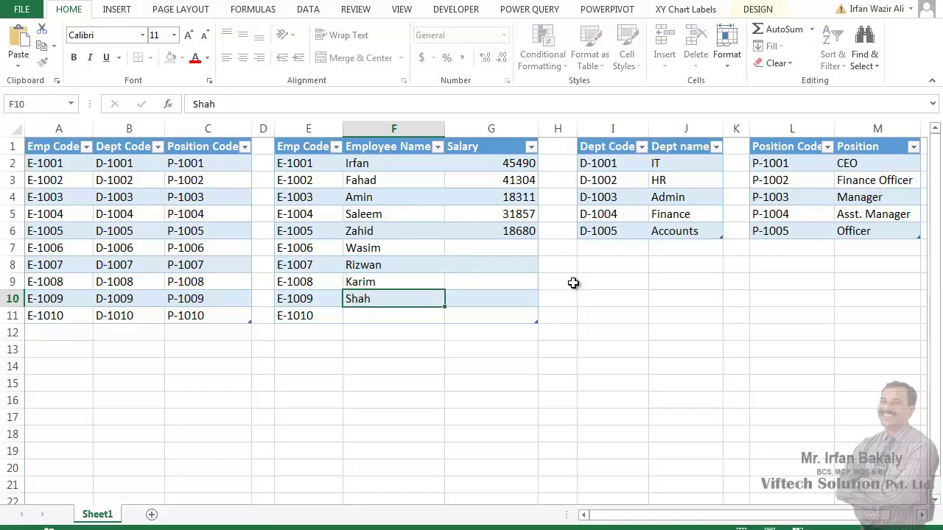
{"action": "key", "text": "Return"}
{"action": "type", "text": "Syed"}
{"action": "key", "text": "Tab"}
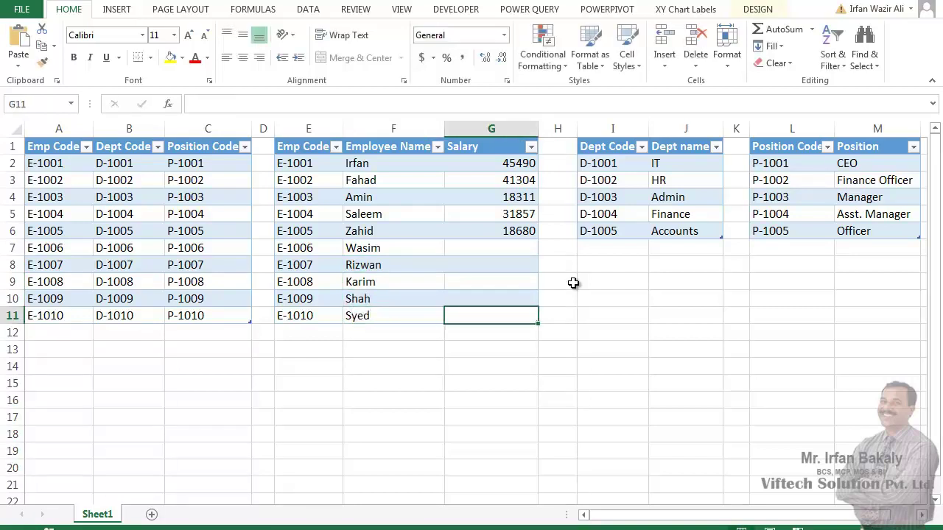
Copy the salaries in G2:G6 into G7:G11 for the new employees.
{"action": "key", "text": "Up"}
{"action": "key", "text": "Up"}
{"action": "key", "text": "Up"}
{"action": "key", "text": "Up"}
{"action": "key", "text": "Up"}
{"action": "key", "text": "Up"}
{"action": "key", "text": "Up"}
{"action": "key", "text": "Up"}
{"action": "key", "text": "Up"}
{"action": "key", "text": "ctrl+shift+Down"}
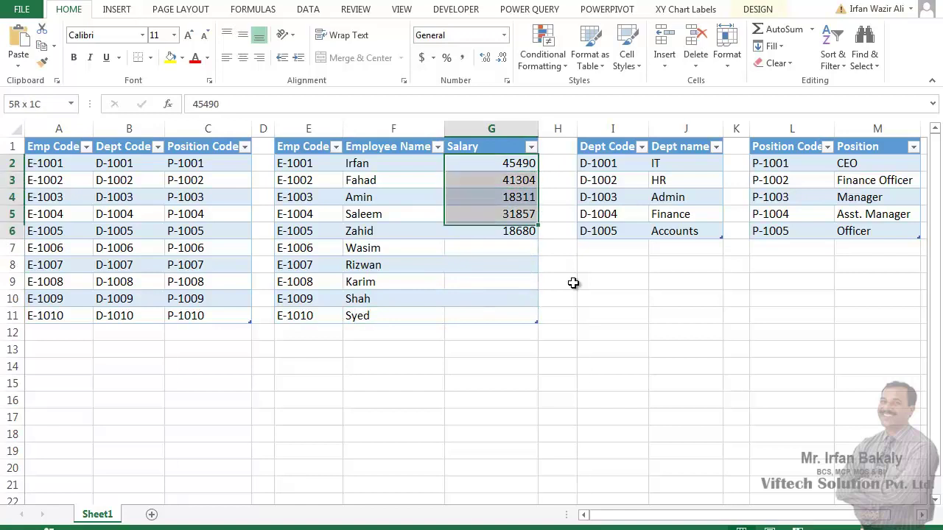
{"action": "key", "text": "ctrl+c"}
{"action": "key", "text": "Down"}
{"action": "key", "text": "Down"}
{"action": "key", "text": "Down"}
{"action": "key", "text": "Down"}
{"action": "key", "text": "Down"}
{"action": "key", "text": "ctrl+v"}
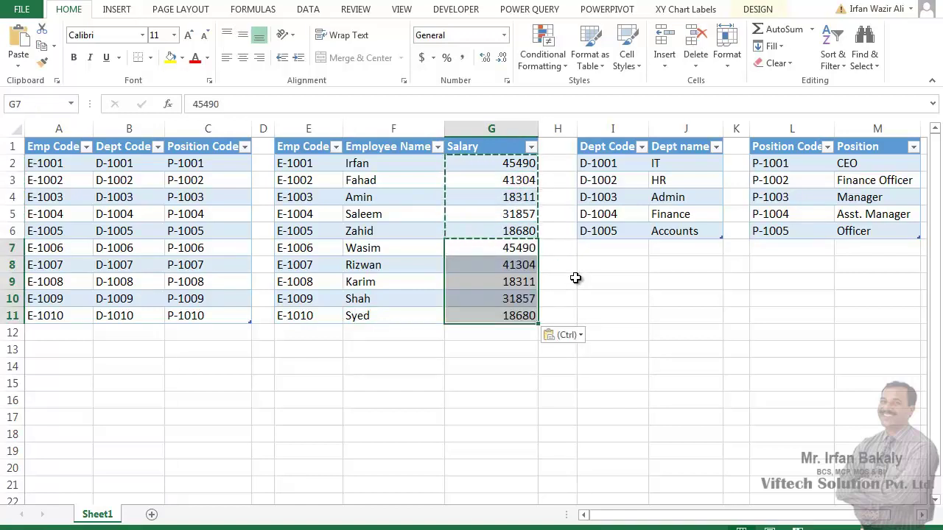
Extend the department table's Dept Code series to D-1010 and copy the department names in J2:J6 into J7:J11.
{"action": "left_click", "coordinate": [611, 232]}
{"action": "left_click_drag", "start_coordinate": [649, 239], "coordinate": [650, 322]}
{"action": "left_click_drag", "start_coordinate": [667, 180], "coordinate": [677, 231]}
{"action": "key", "text": "ctrl+v"}
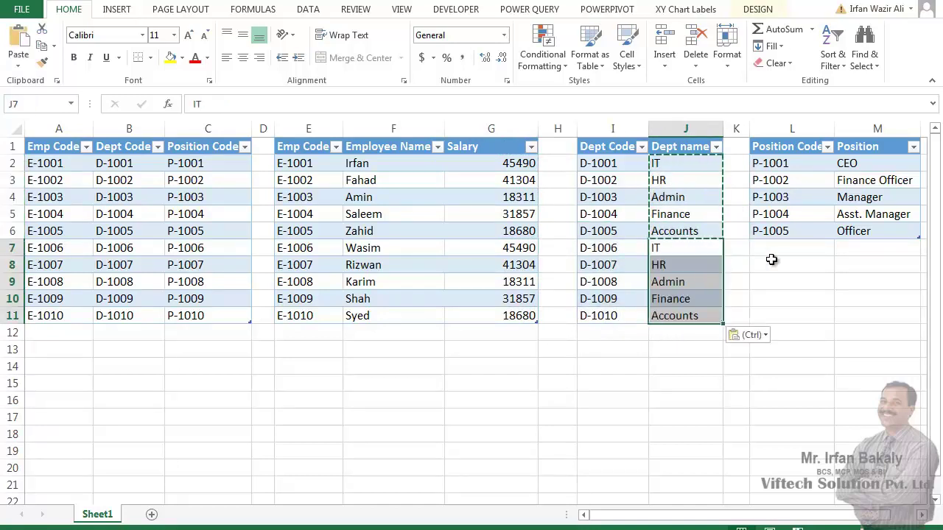
Extend the Position Code series to P-1010 in L11 and copy the positions in M3:M6 into M7:M10.
{"action": "left_click", "coordinate": [789, 234]}
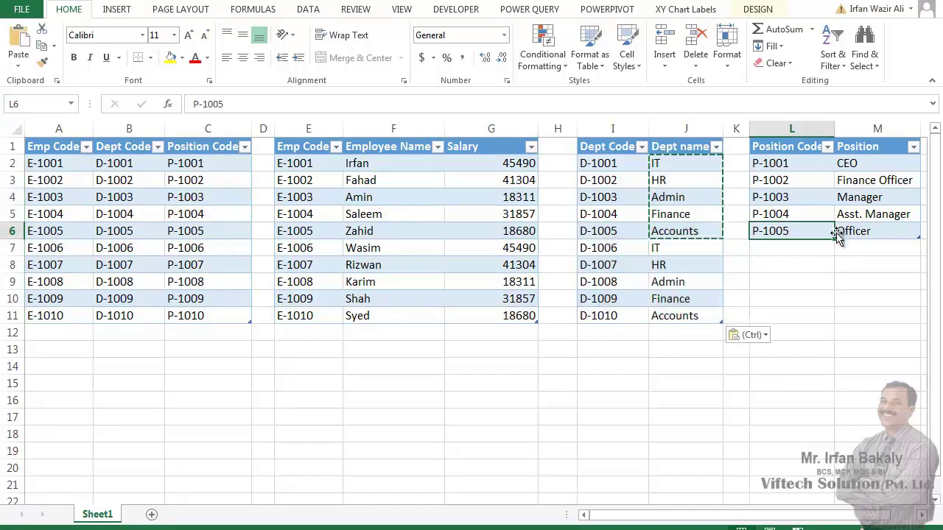
{"action": "left_click_drag", "start_coordinate": [834, 241], "coordinate": [837, 320]}
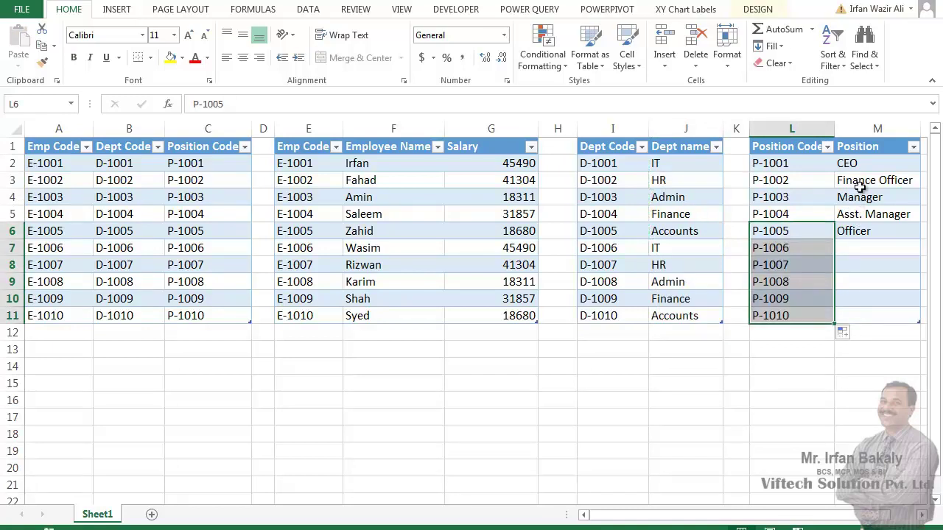
{"action": "left_click_drag", "start_coordinate": [859, 181], "coordinate": [860, 227]}
{"action": "key", "text": "ctrl+c"}
{"action": "left_click", "coordinate": [861, 251]}
{"action": "key", "text": "ctrl+v"}
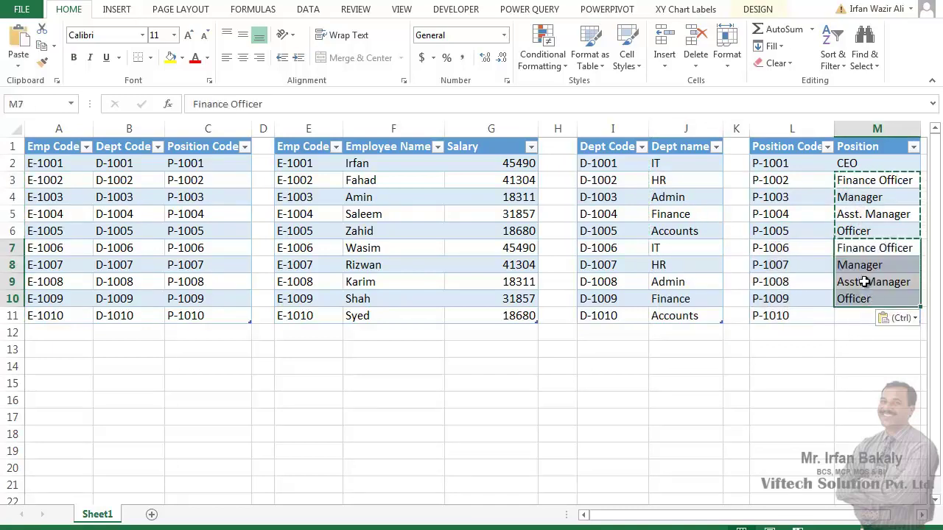
Copy the Asst. Manager position from M9 into M11 for code P-1010 and clear the copy selection.
{"action": "left_click", "coordinate": [867, 281]}
{"action": "key", "text": "ctrl+c"}
{"action": "left_click", "coordinate": [870, 318]}
{"action": "key", "text": "ctrl+v"}
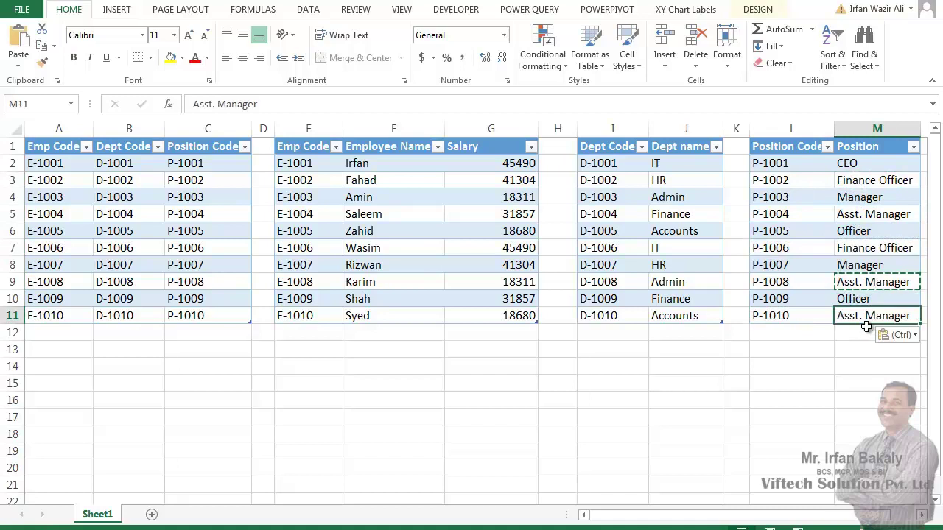
{"action": "left_click", "coordinate": [672, 316]}
{"action": "key", "text": "Escape"}
{"action": "left_click", "coordinate": [807, 195]}
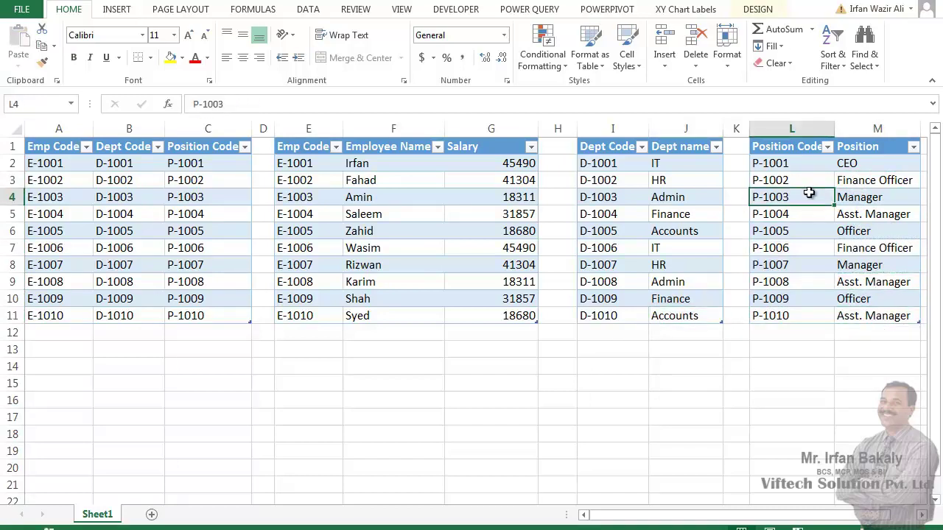
Switch to Power BI Desktop and refresh the report data so the salary chart reloads from the extended workbook.
{"action": "key", "text": "alt+Tab"}
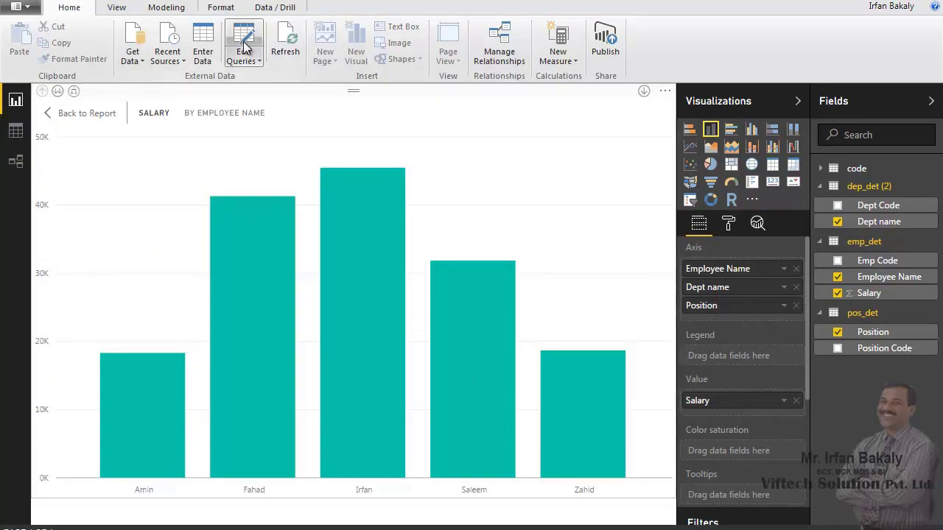
{"action": "left_click", "coordinate": [285, 40]}
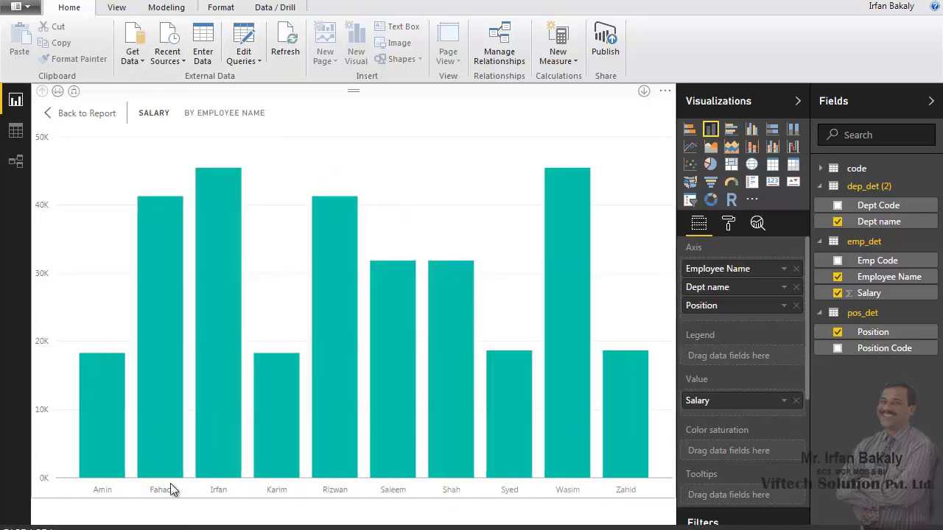
{"action": "mouse_move", "coordinate": [609, 476]}
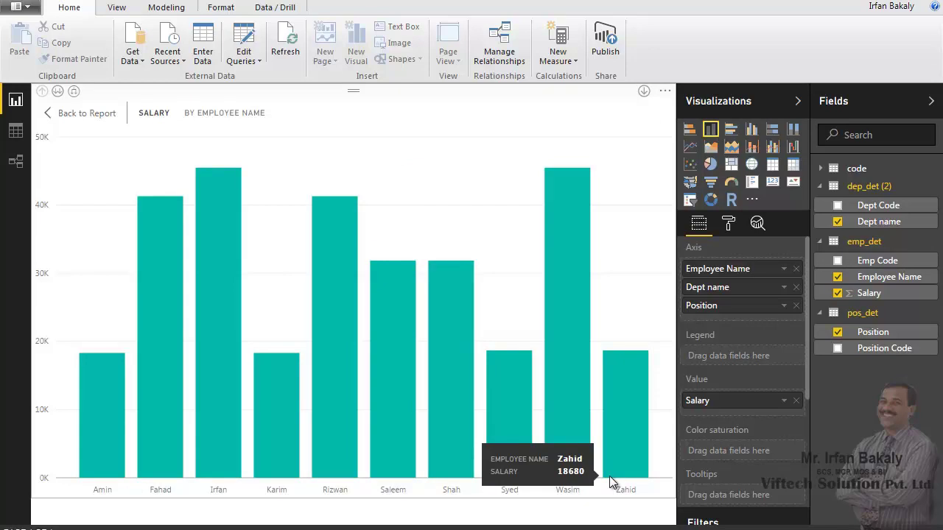
Turn on drill-down mode for the salary chart and drill into the second-to-last employee's bar to the department level.
{"action": "left_click", "coordinate": [644, 91]}
{"action": "left_click", "coordinate": [577, 326]}
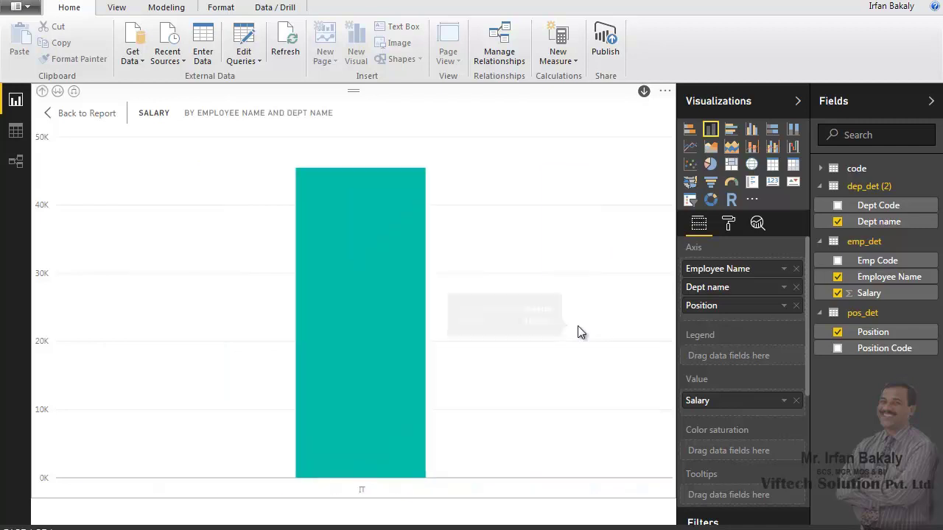